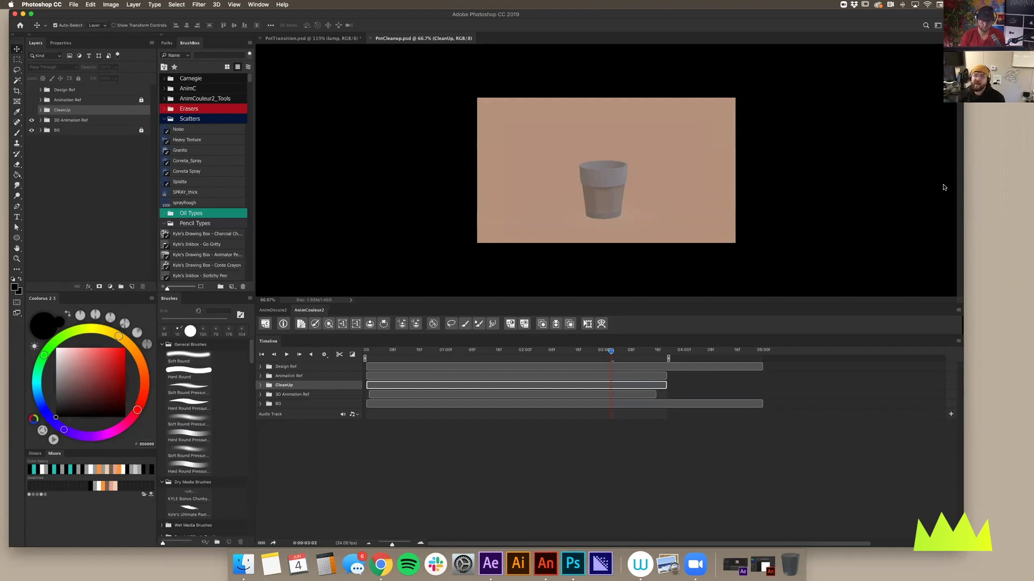
# Step: Deselect the CleanUp group via the empty pasteboard, dismissing the stray Desktop Quick Look preview
pyautogui.click(359, 227)
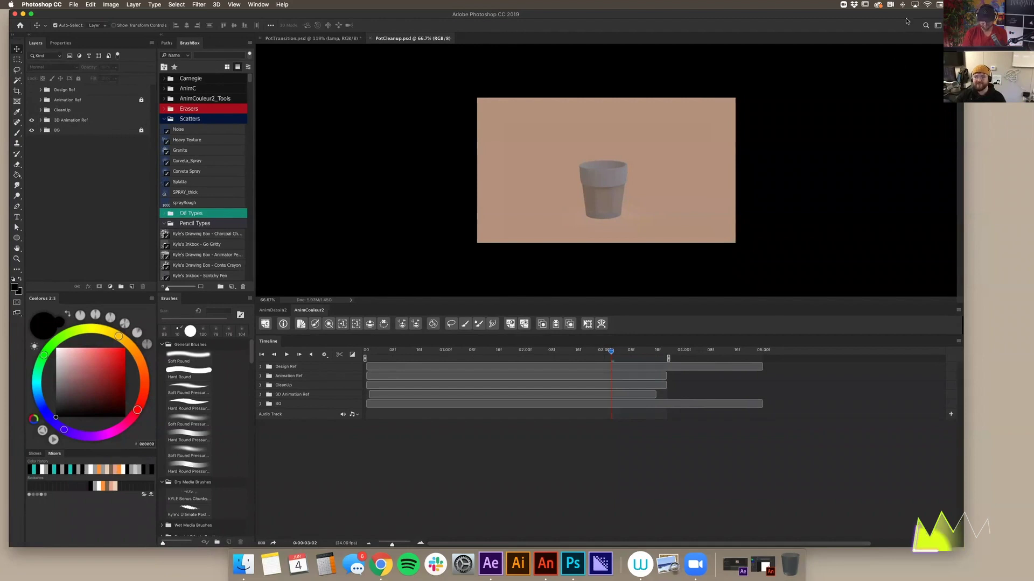
pyautogui.press('space')
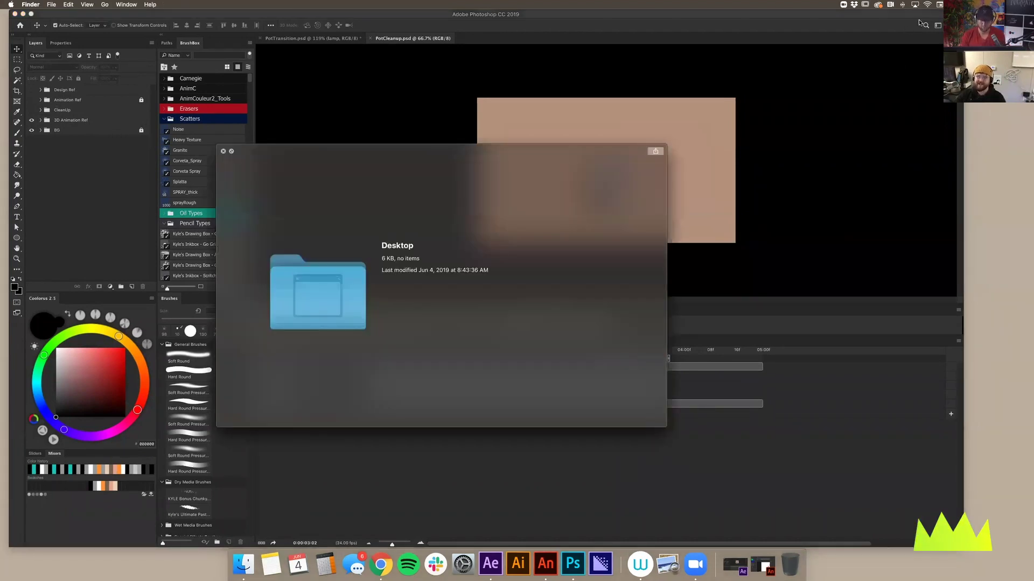
pyautogui.click(223, 152)
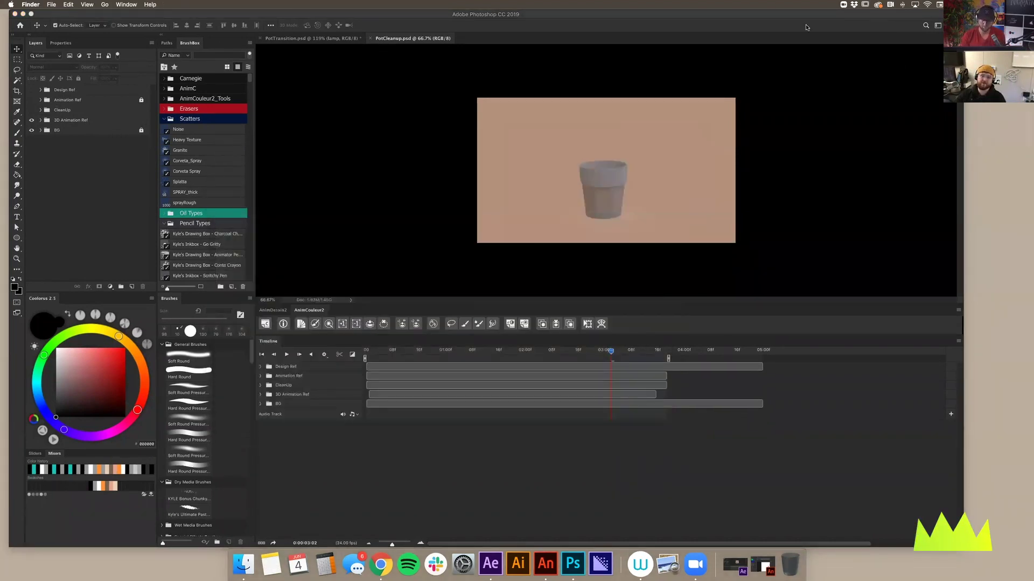
pyautogui.click(825, 18)
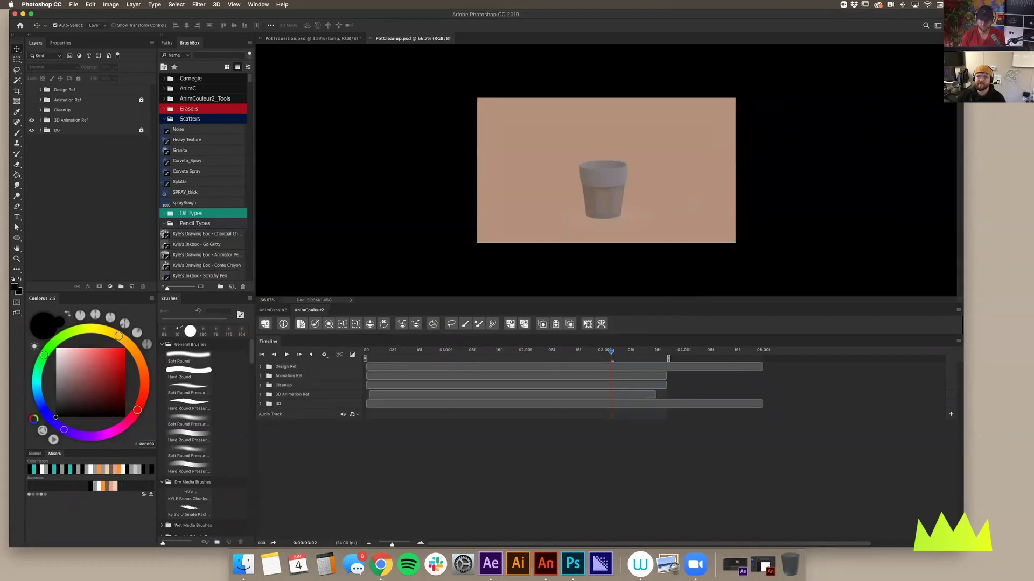
# Step: Narrow the window, go to frame 0:00:00:14, expand Animation Ref and CleanUp, and switch to AnimDessin2
pyautogui.moveTo(962, 12); pyautogui.dragTo(859, 14)
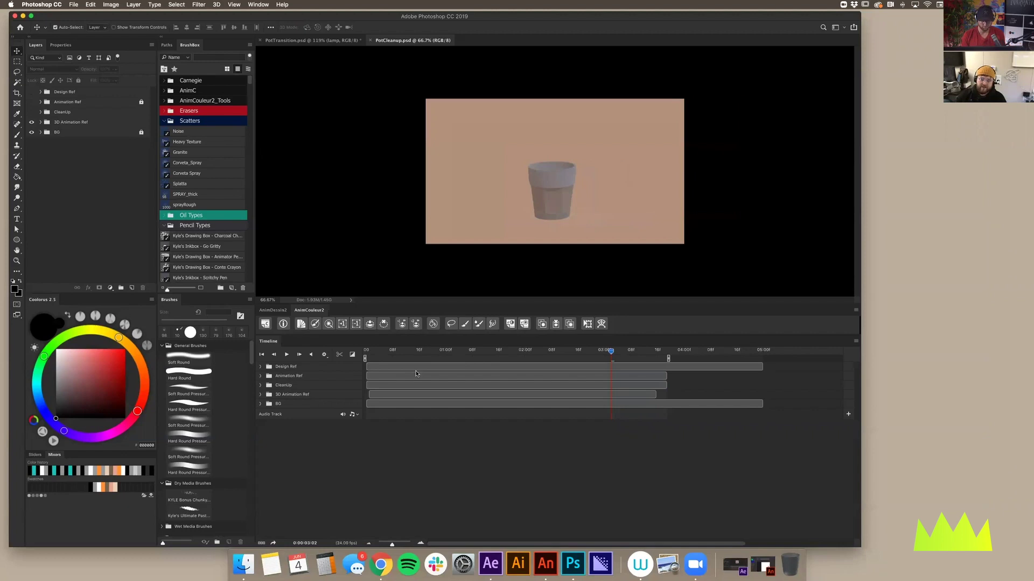
pyautogui.moveTo(374, 353); pyautogui.dragTo(410, 351)
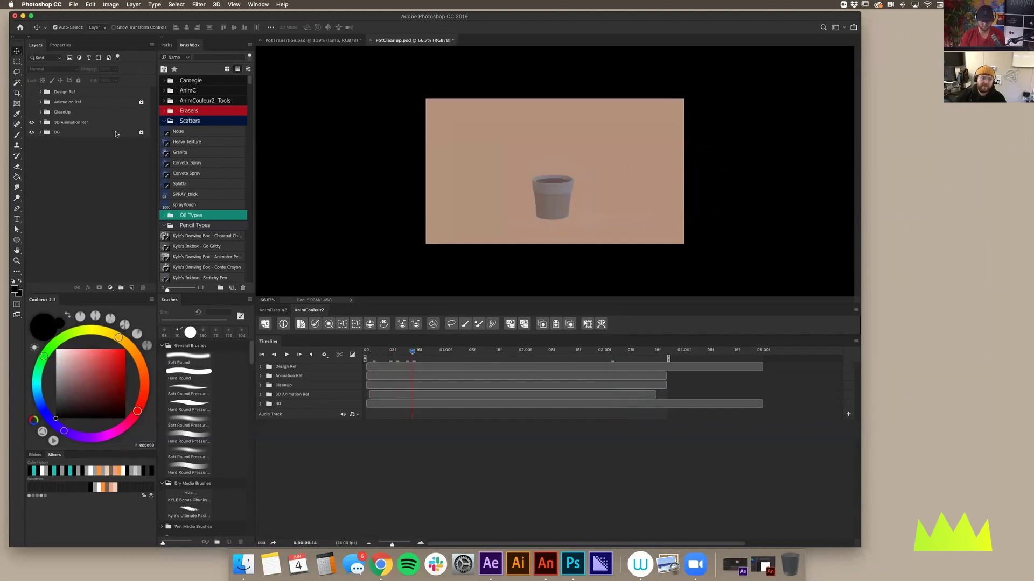
pyautogui.click(40, 102)
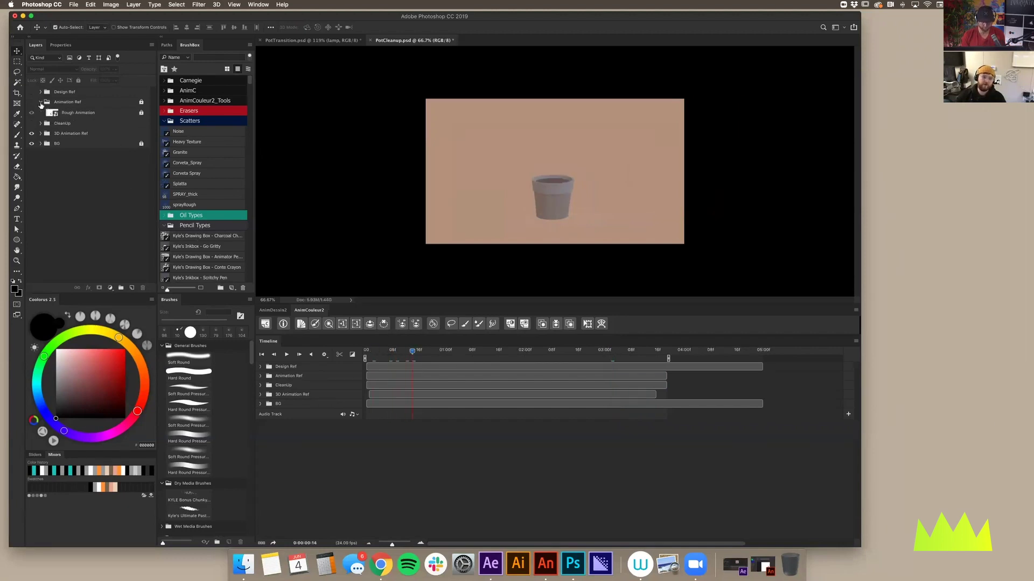
pyautogui.click(42, 125)
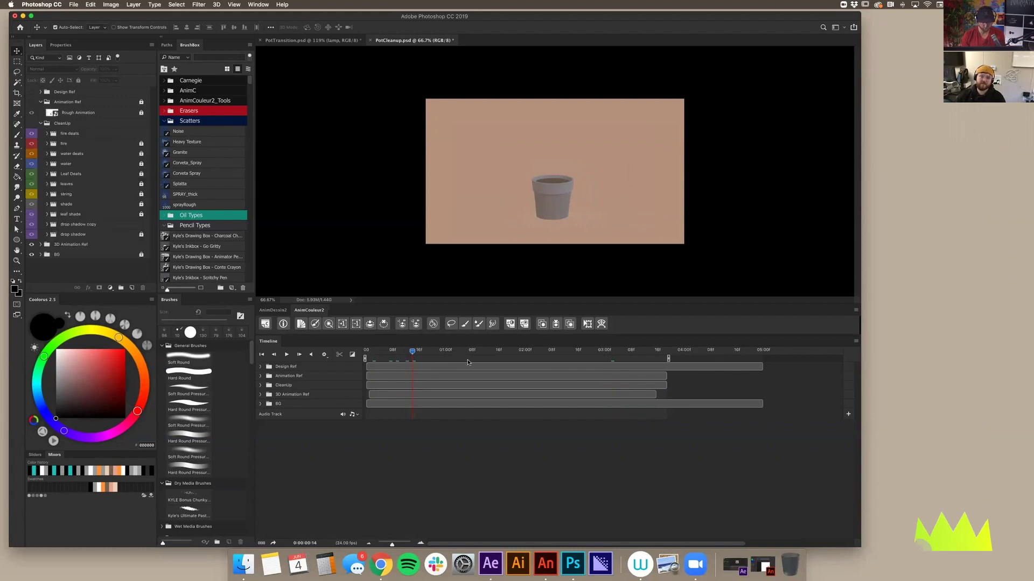
pyautogui.click(274, 313)
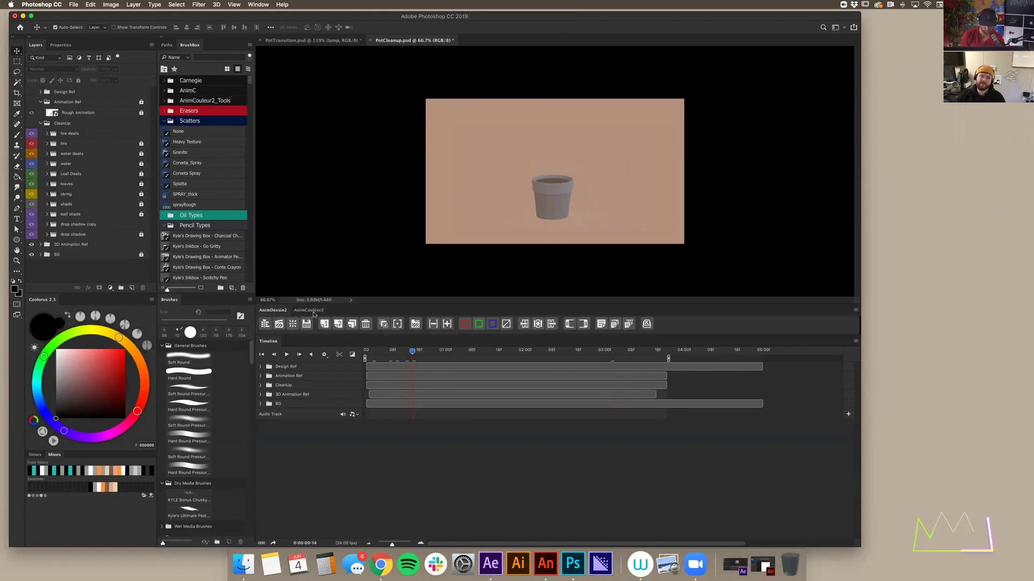
pyautogui.click(316, 312)
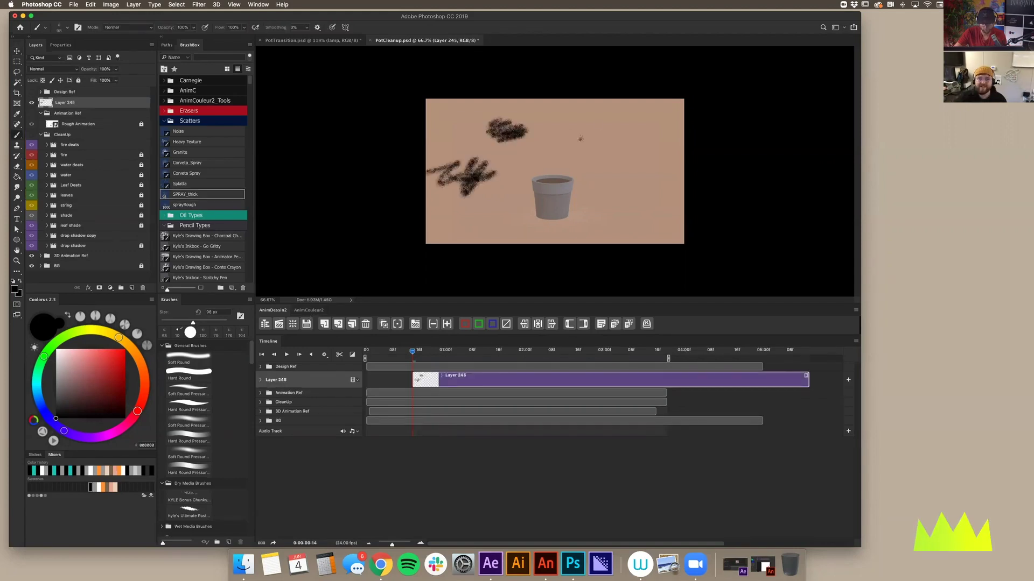
# Step: Scribble SPRAY_thick spray strokes around the pot: upper right, upper centre, right side, and lower left
pyautogui.moveTo(556, 128)
pyautogui.mouseDown()
pyautogui.moveTo(618, 164)
pyautogui.moveTo(635, 191)
pyautogui.moveTo(653, 177)
pyautogui.mouseUp()
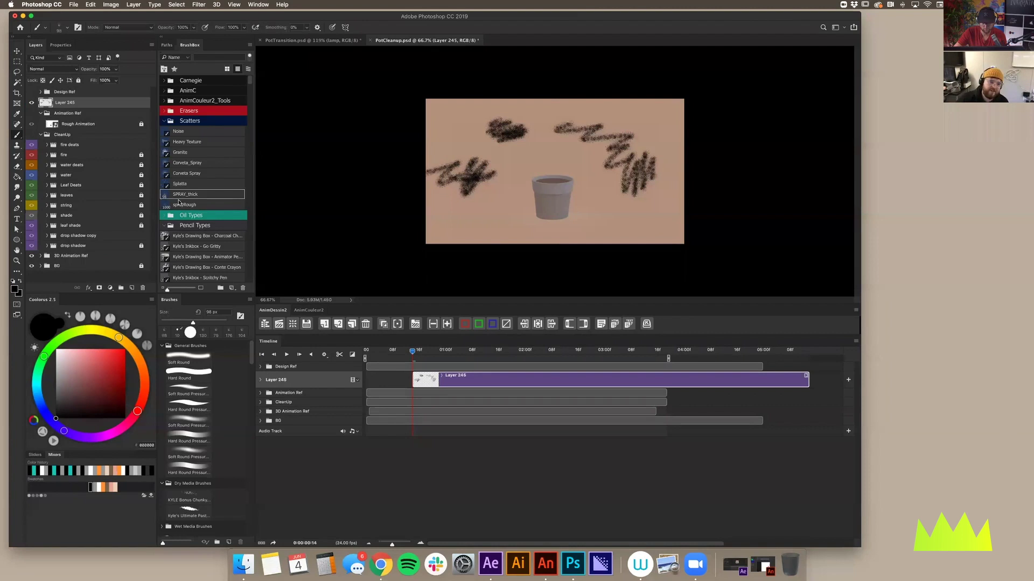
pyautogui.moveTo(657, 203)
pyautogui.mouseDown()
pyautogui.moveTo(625, 232)
pyautogui.moveTo(649, 211)
pyautogui.mouseUp()
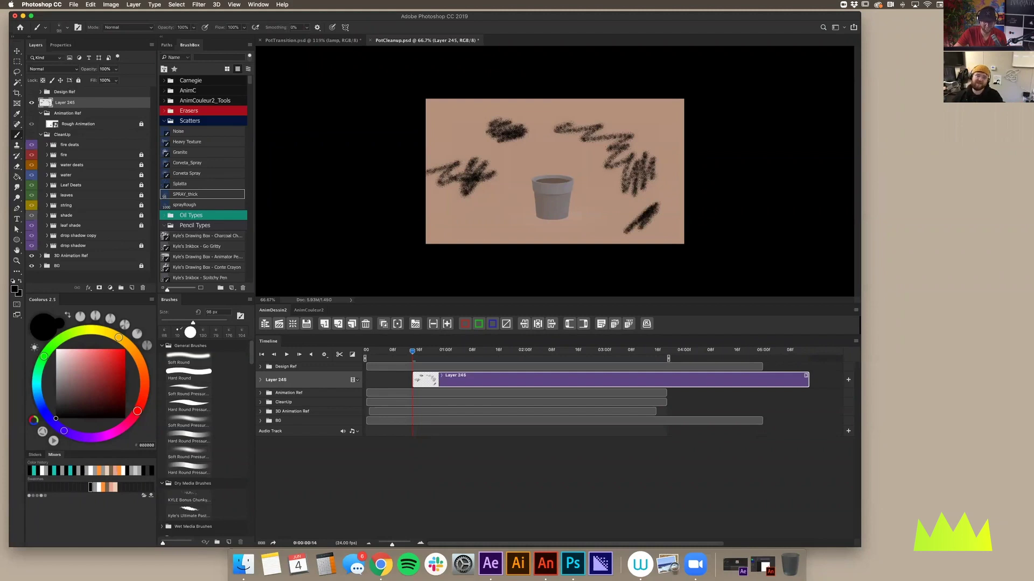
pyautogui.moveTo(617, 216)
pyautogui.mouseDown()
pyautogui.moveTo(588, 236)
pyautogui.moveTo(614, 218)
pyautogui.mouseUp()
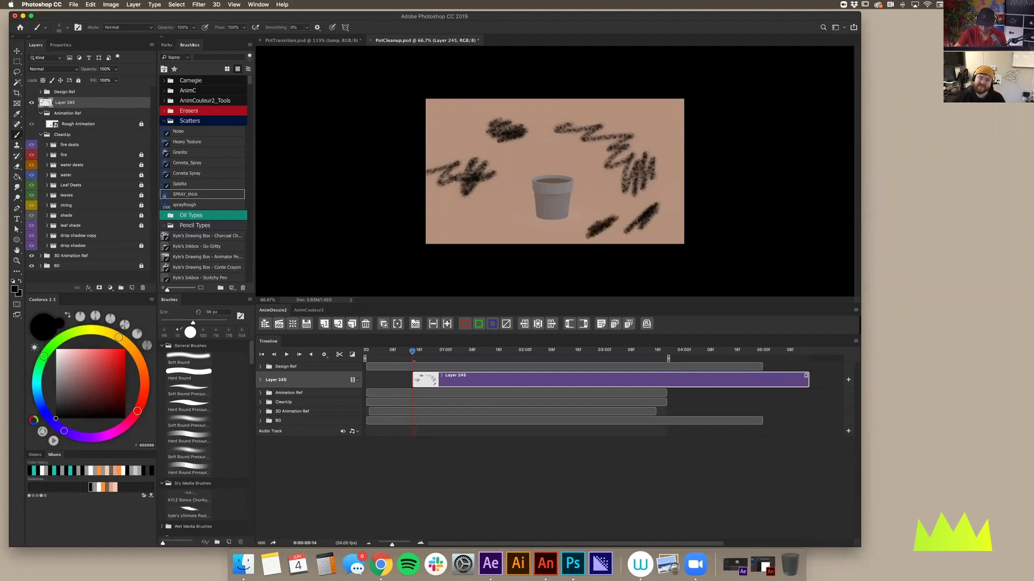
pyautogui.moveTo(534, 141)
pyautogui.mouseDown()
pyautogui.moveTo(576, 154)
pyautogui.moveTo(531, 139)
pyautogui.moveTo(560, 157)
pyautogui.moveTo(538, 148)
pyautogui.mouseUp()
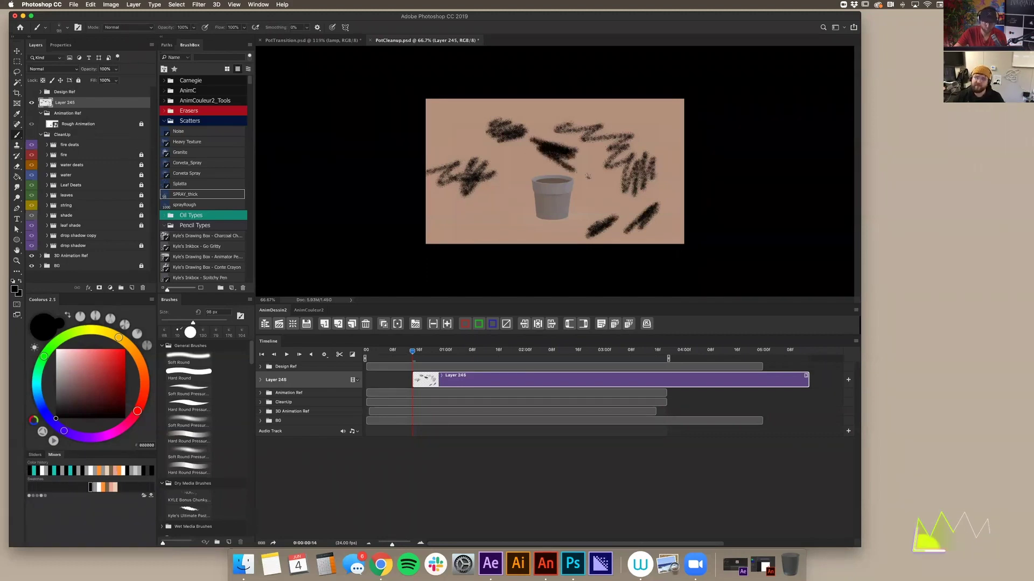
pyautogui.moveTo(592, 166)
pyautogui.mouseDown()
pyautogui.moveTo(594, 192)
pyautogui.moveTo(594, 170)
pyautogui.mouseUp()
pyautogui.moveTo(489, 197); pyautogui.dragTo(458, 216)
pyautogui.moveTo(505, 214); pyautogui.dragTo(488, 228)
pyautogui.moveTo(515, 195)
pyautogui.mouseDown()
pyautogui.moveTo(505, 230)
pyautogui.moveTo(572, 218)
pyautogui.moveTo(539, 182)
pyautogui.mouseUp()
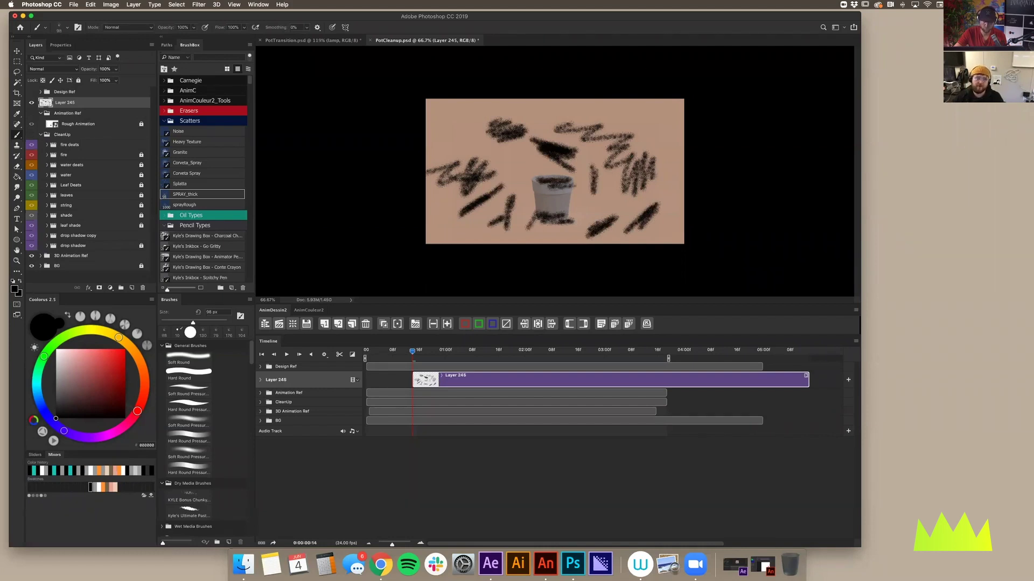
# Step: Delete the scribble test layer, then unlock Rough Animation and set its fill to 20%
pyautogui.press('BackSpace')
pyautogui.press('e')
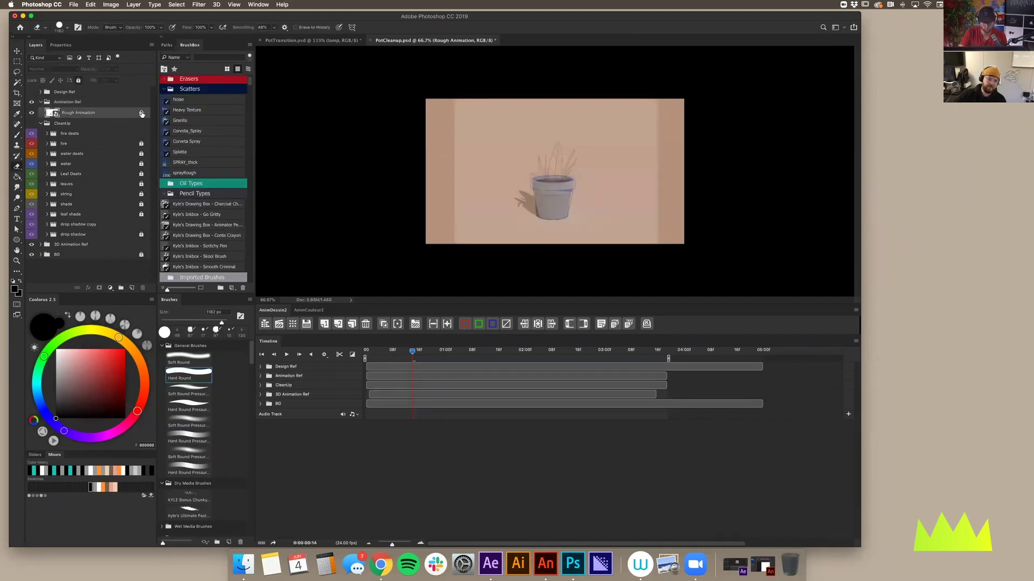
pyautogui.click(141, 113)
pyautogui.click(115, 81)
pyautogui.moveTo(111, 91); pyautogui.dragTo(115, 90)
pyautogui.click(116, 82)
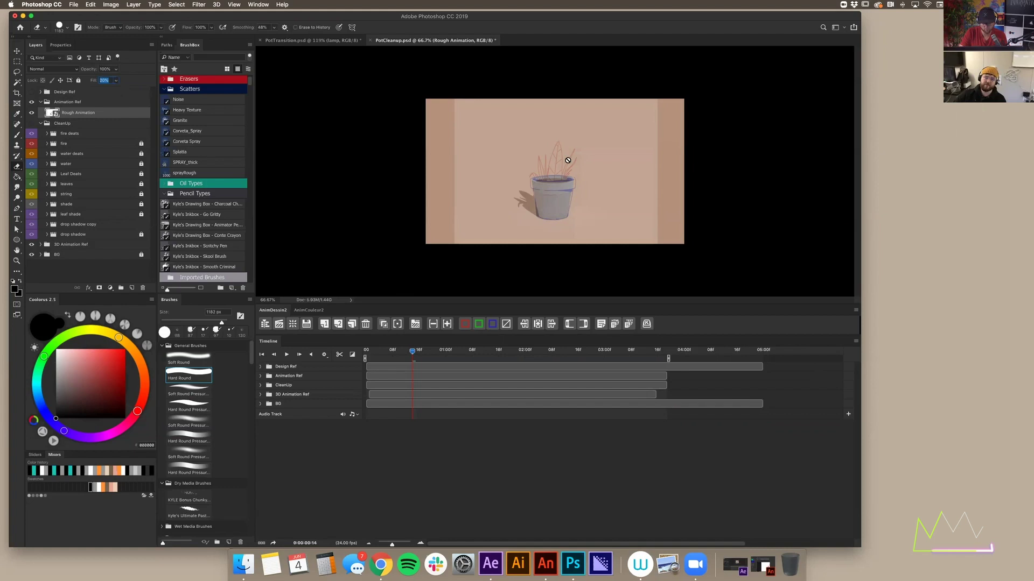
# Step: Add a new empty Layer 245 from the CleanUp group selection
pyautogui.scroll(5, 558, 180)
pyautogui.scroll(-2, 557, 179)
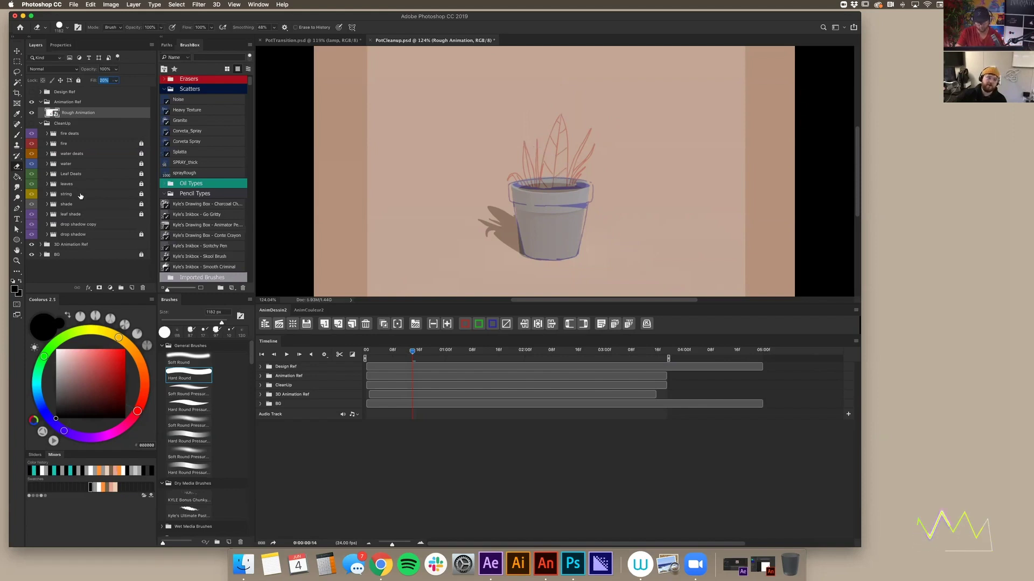
pyautogui.click(64, 123)
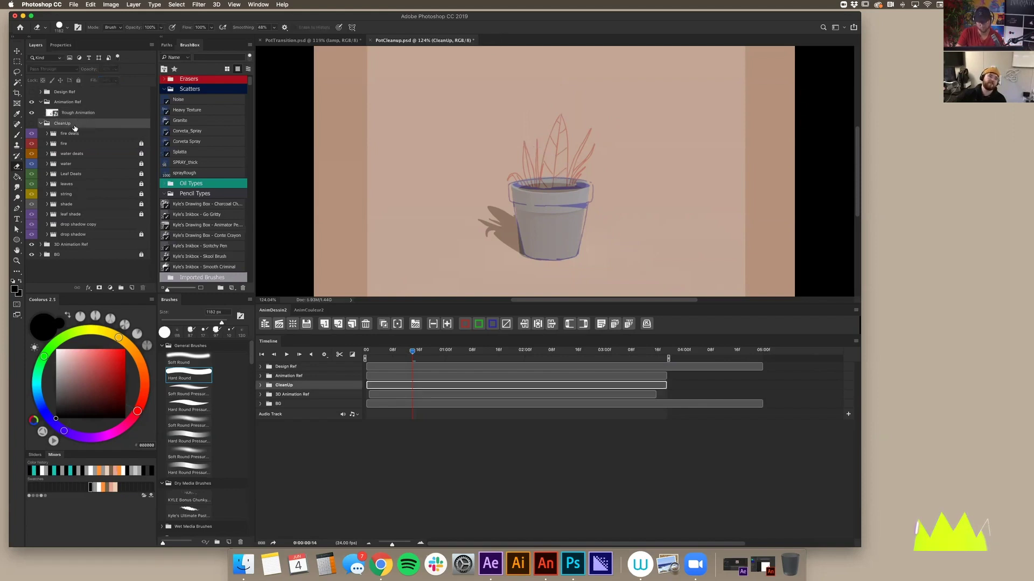
pyautogui.click(133, 289)
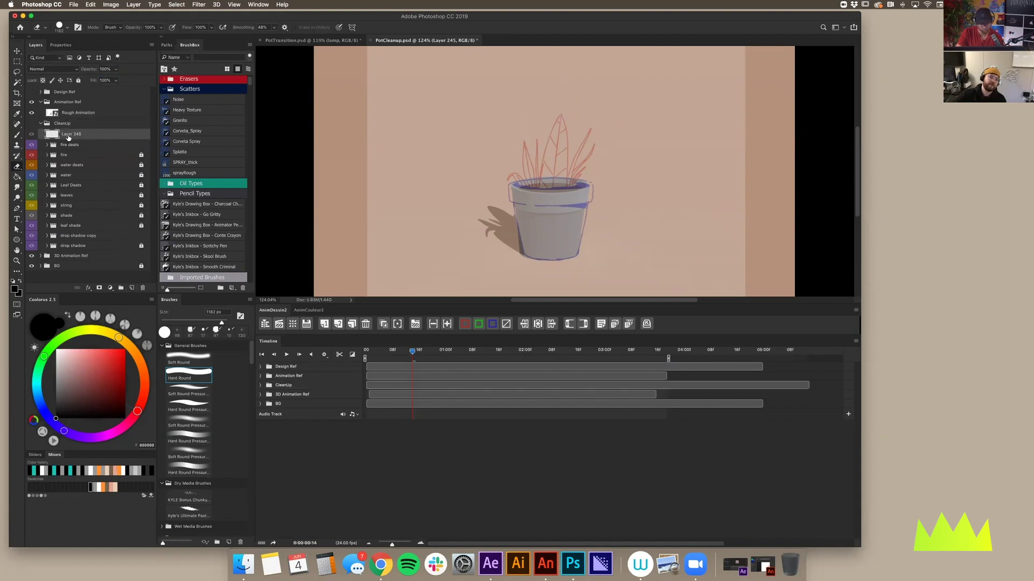
# Step: Brush dark fills over the cactus and pot on Layer 245, placed beneath the Rough Animation sketch
pyautogui.press('b')
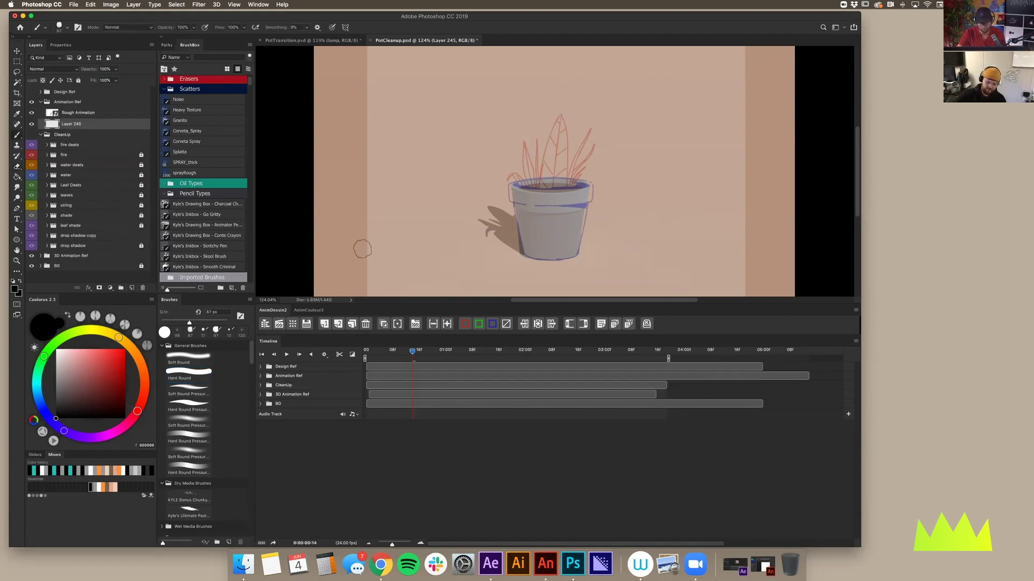
pyautogui.moveTo(539, 193)
pyautogui.mouseDown()
pyautogui.moveTo(544, 221)
pyautogui.moveTo(530, 215)
pyautogui.moveTo(532, 197)
pyautogui.moveTo(560, 129)
pyautogui.moveTo(560, 183)
pyautogui.mouseUp()
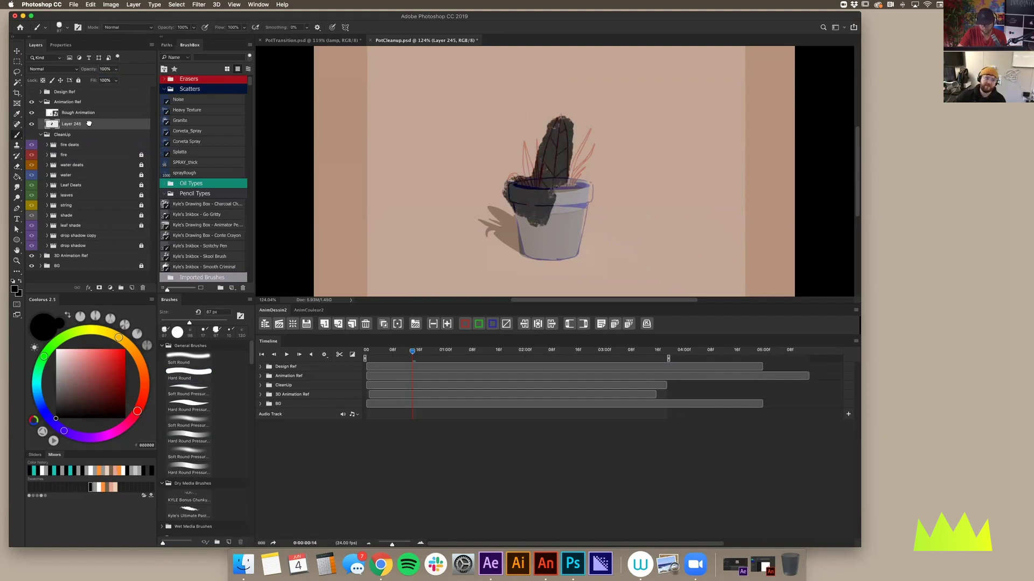
pyautogui.moveTo(89, 125); pyautogui.dragTo(89, 110)
pyautogui.moveTo(567, 135)
pyautogui.mouseDown()
pyautogui.moveTo(562, 178)
pyautogui.moveTo(591, 156)
pyautogui.moveTo(566, 194)
pyautogui.mouseUp()
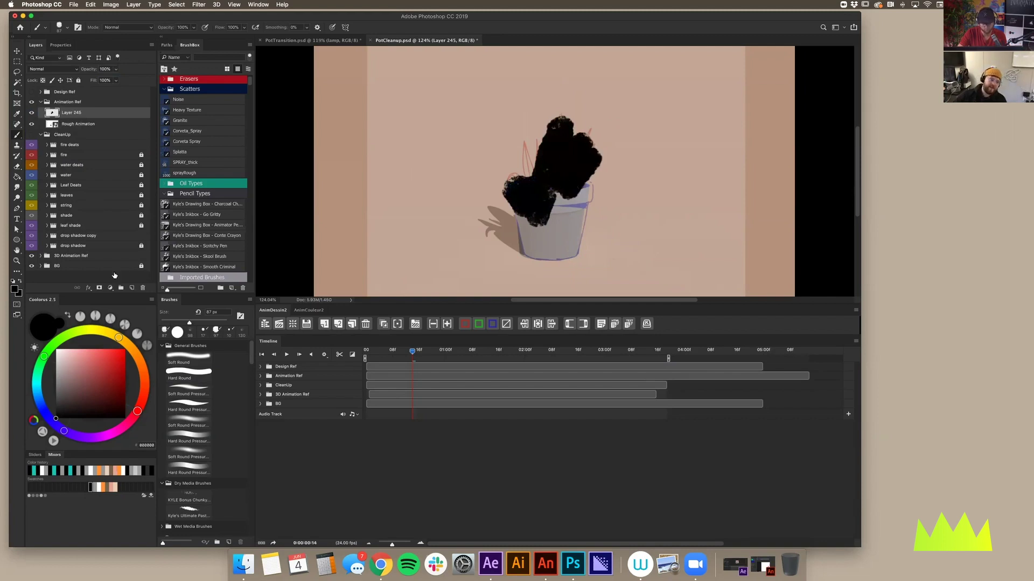
pyautogui.moveTo(110, 114); pyautogui.dragTo(110, 129)
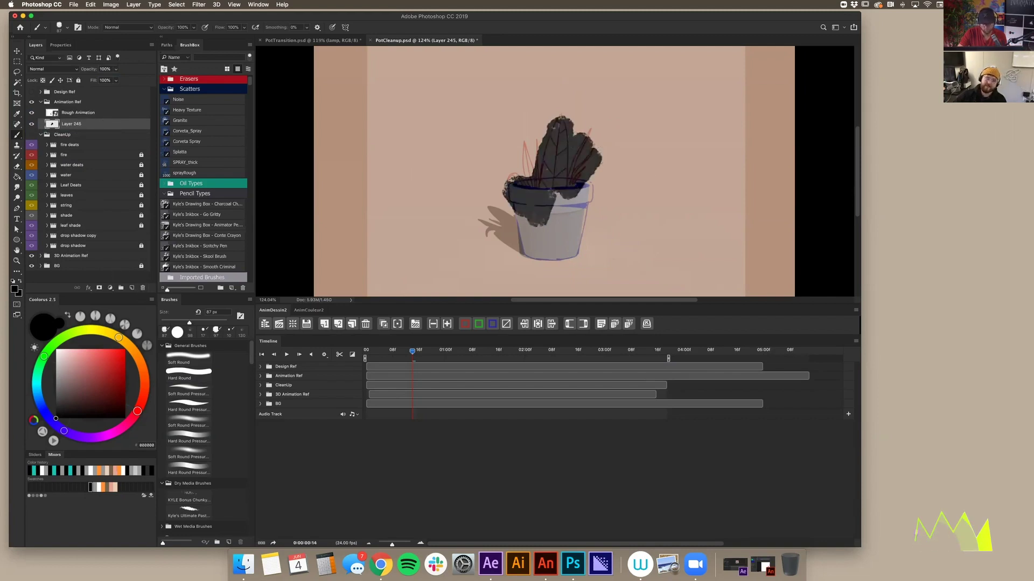
pyautogui.moveTo(560, 127); pyautogui.dragTo(557, 110)
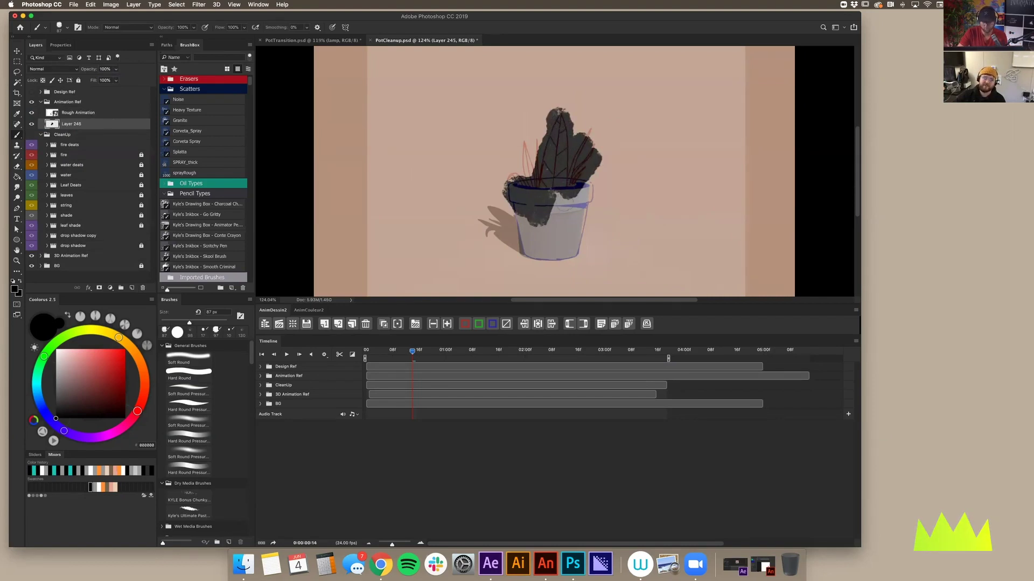
pyautogui.moveTo(552, 191)
pyautogui.mouseDown()
pyautogui.moveTo(590, 199)
pyautogui.moveTo(570, 235)
pyautogui.moveTo(525, 229)
pyautogui.moveTo(520, 243)
pyautogui.moveTo(566, 267)
pyautogui.mouseUp()
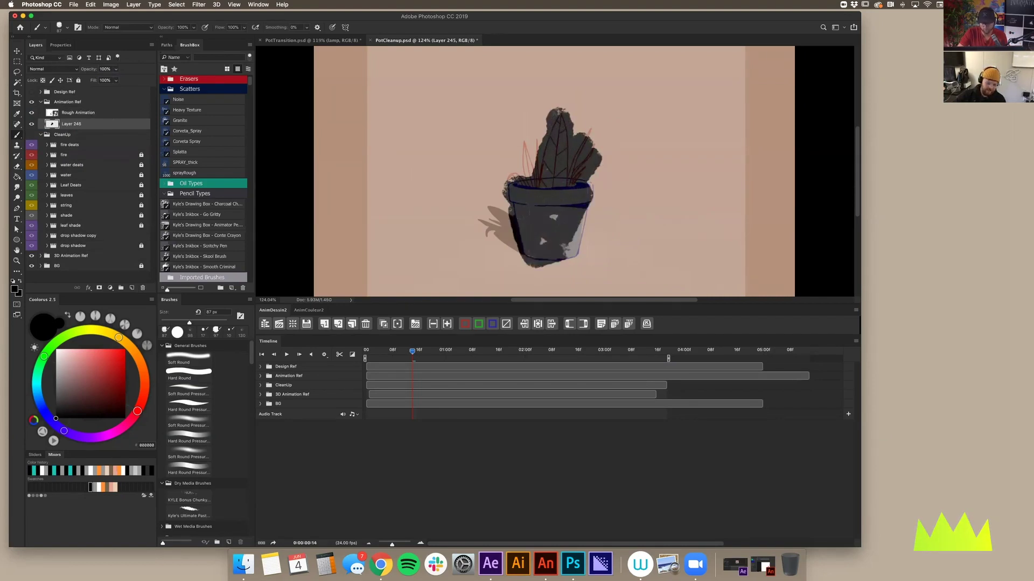
pyautogui.press('v')
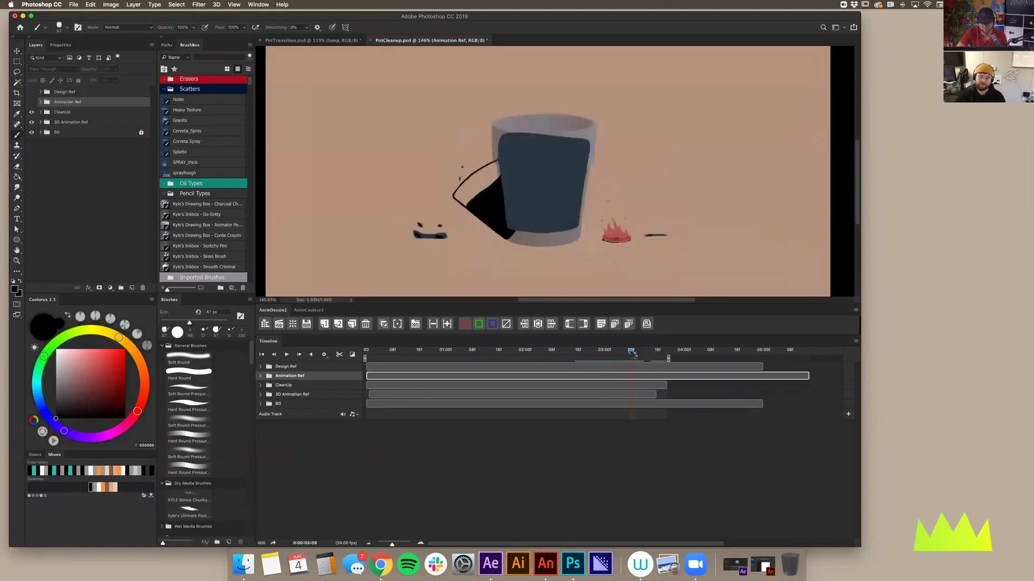
# Step: Play back the pot-to-plant animation, scrubbing to around 0:00:03:17 and resuming playback
pyautogui.moveTo(624, 351); pyautogui.dragTo(659, 351)
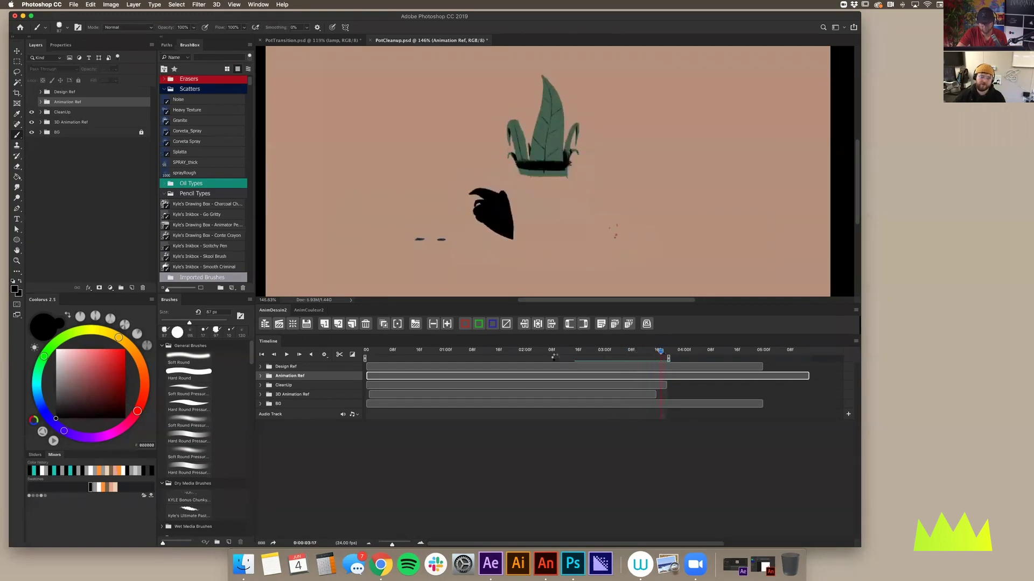
pyautogui.click(367, 352)
pyautogui.press('space')
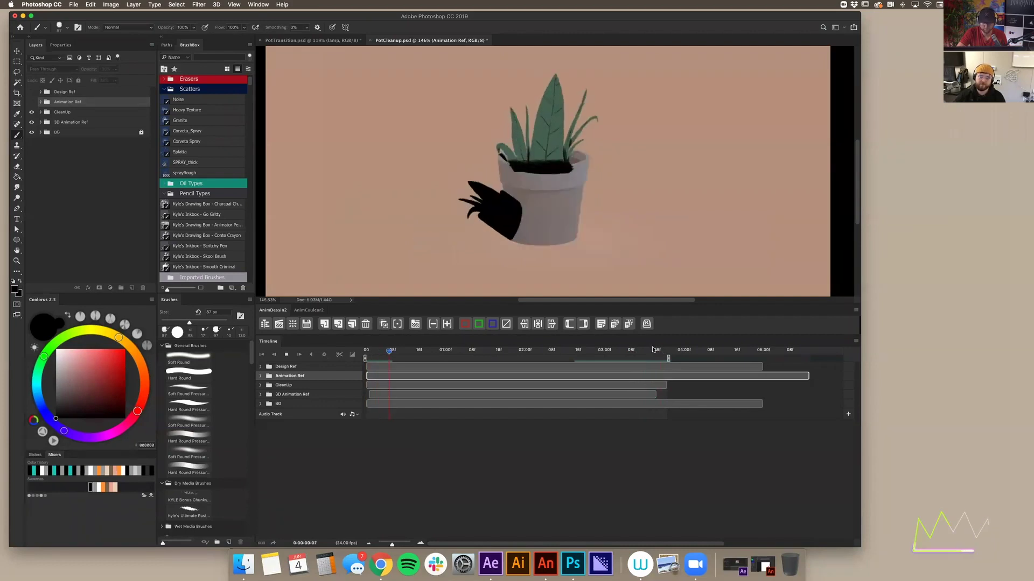
pyautogui.moveTo(654, 351); pyautogui.dragTo(622, 349)
pyautogui.press('space')
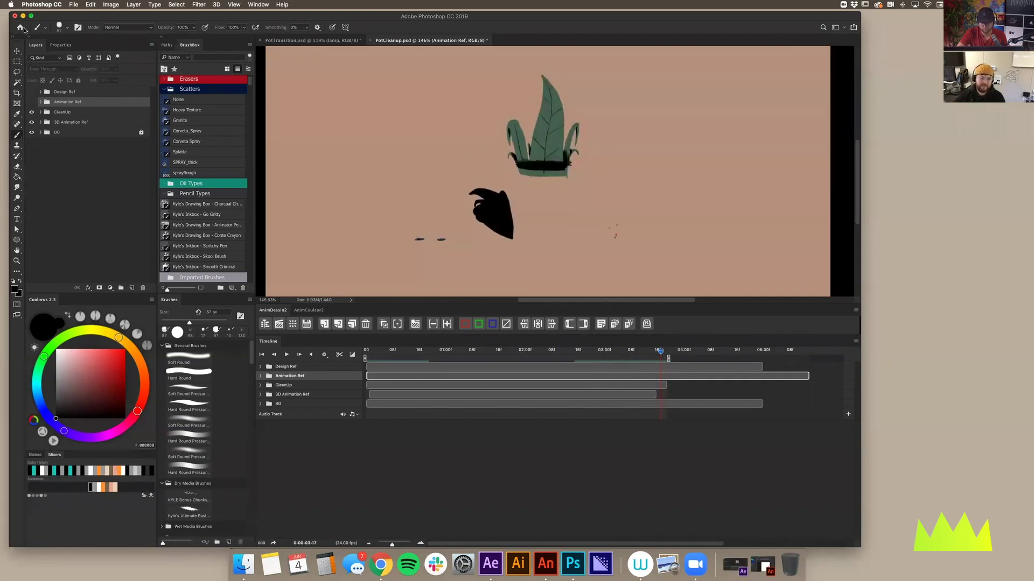
# Step: Close PotCleanup.psd with its changes saved and switch to After Effects
pyautogui.press('super+w')
pyautogui.click(582, 179)
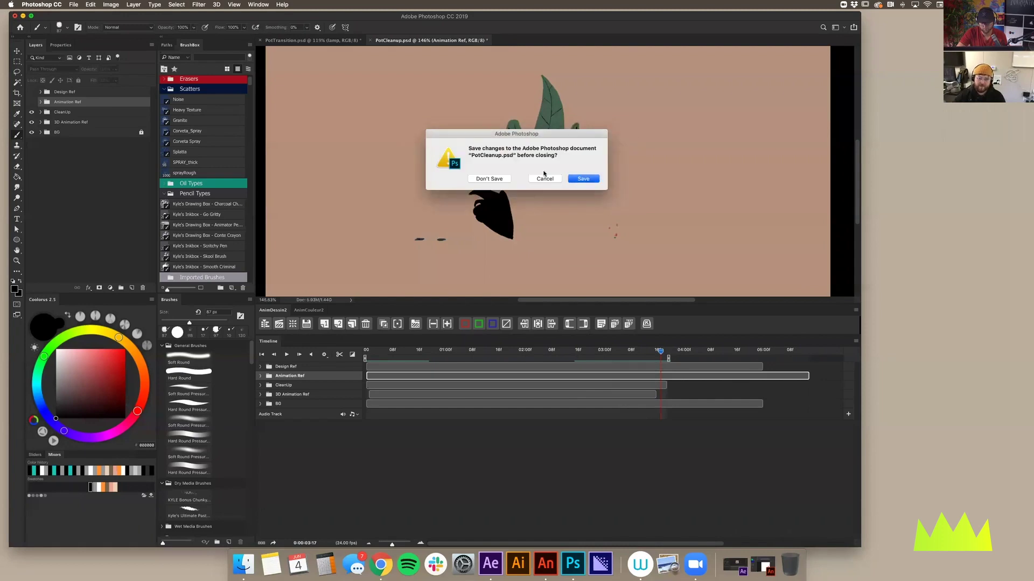
pyautogui.press('super+Tab')
# Step: Browse the Video footage from Fire.mov to LampShade.mov, collapse the folder, and open Pot_Transition at frame one
pyautogui.click(43, 153)
pyautogui.click(43, 161)
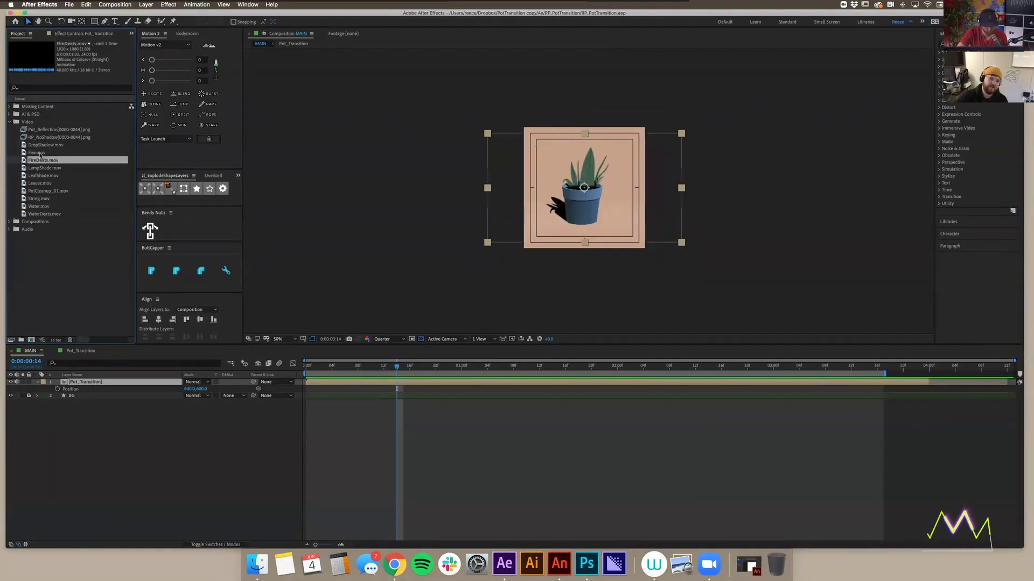
pyautogui.click(43, 153)
pyautogui.click(45, 168)
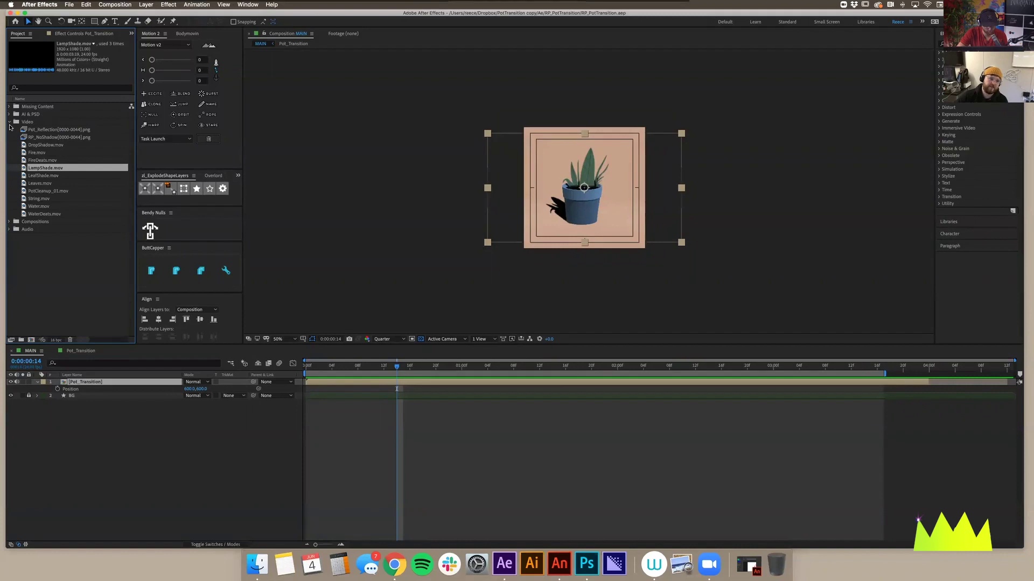
pyautogui.click(9, 122)
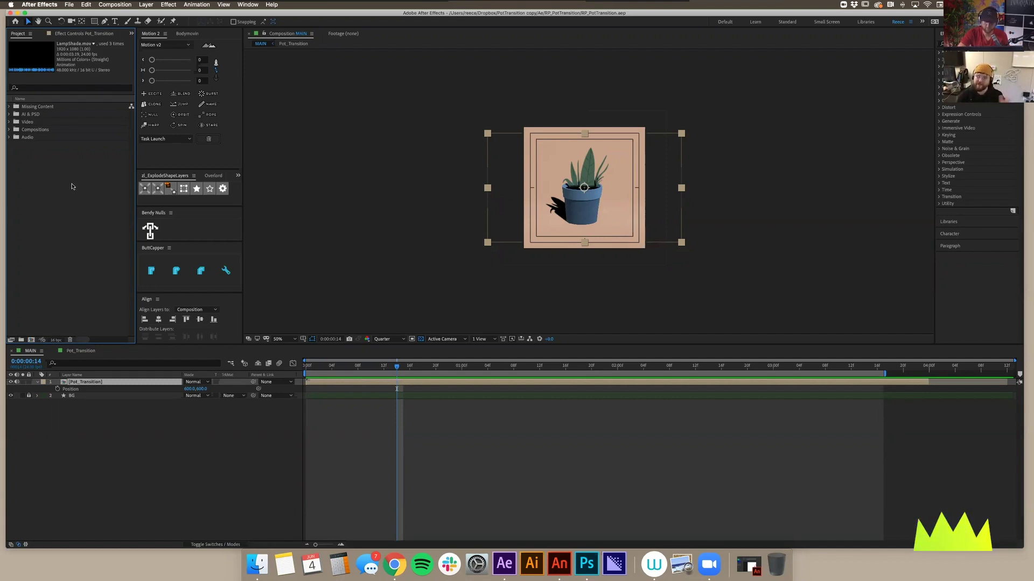
pyautogui.click(56, 165)
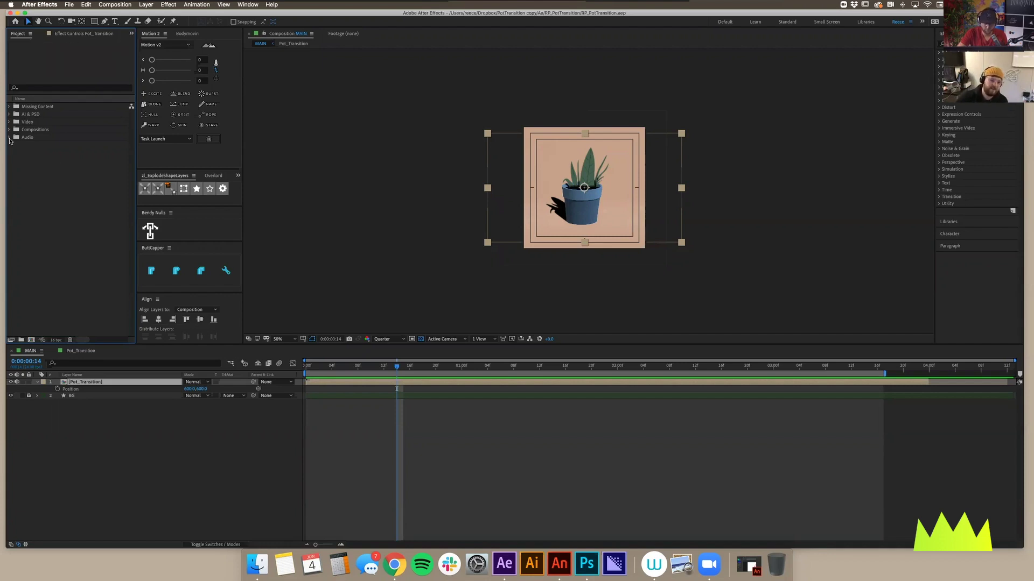
pyautogui.click(307, 367)
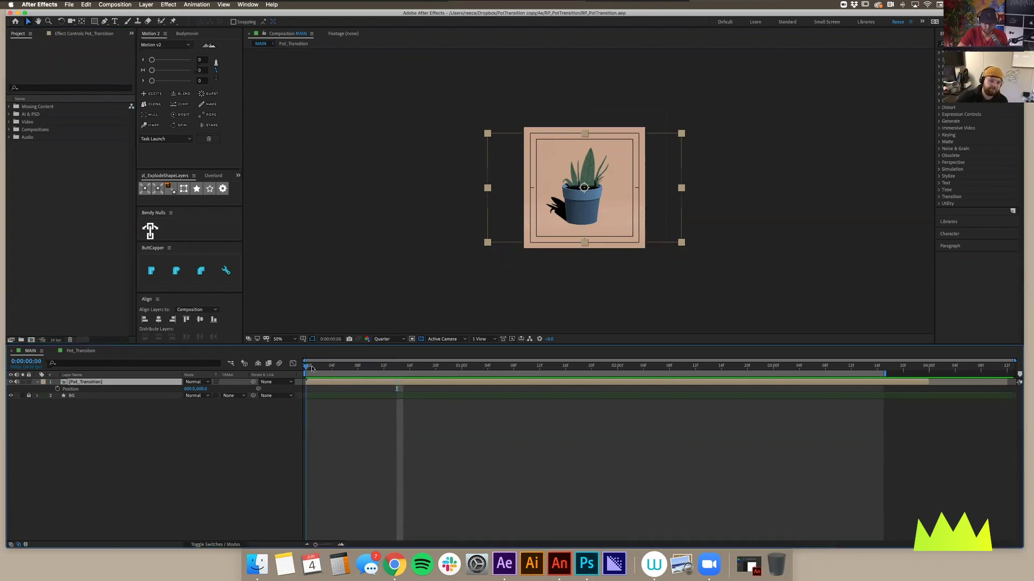
pyautogui.click(83, 350)
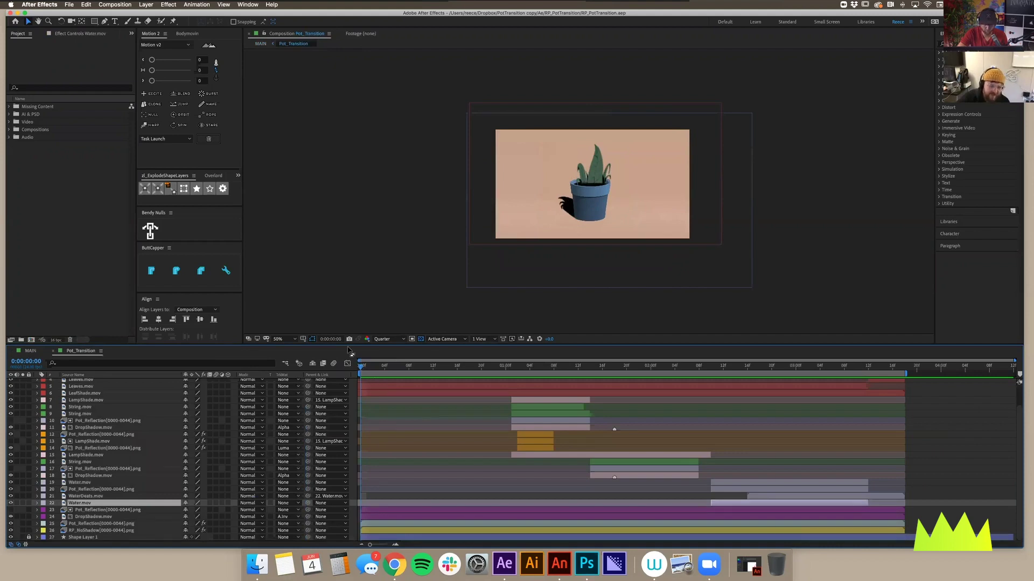
# Step: Enlarge the layer list to show all 27 layers and set the playhead to frame 2
pyautogui.moveTo(351, 345); pyautogui.dragTo(371, 215)
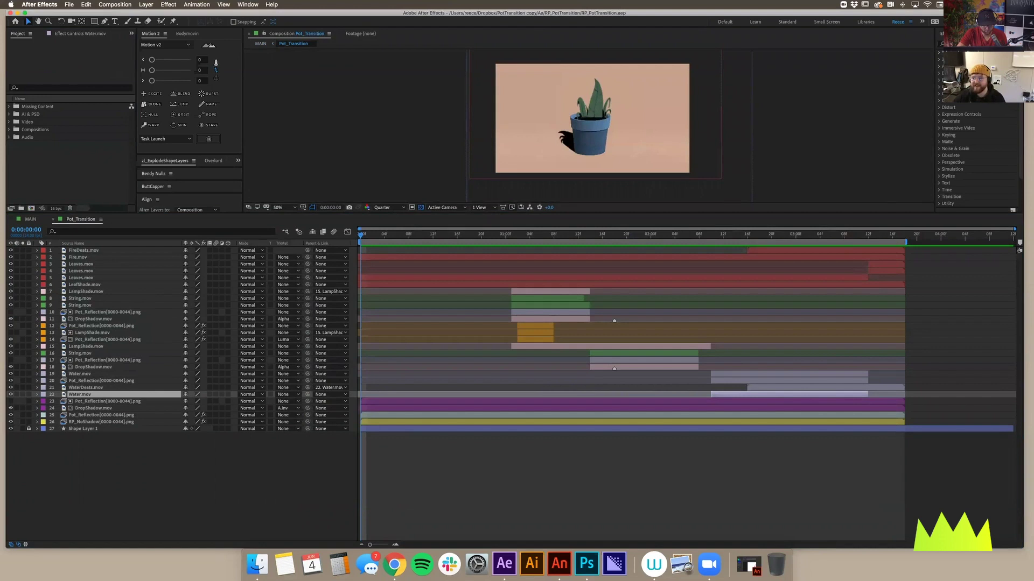
pyautogui.moveTo(363, 235); pyautogui.dragTo(379, 235)
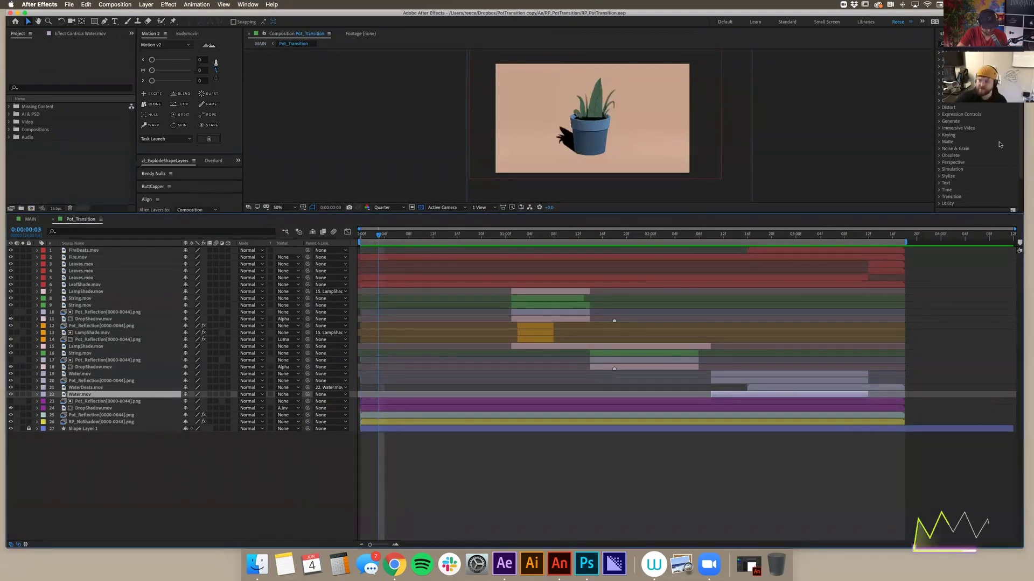
pyautogui.moveTo(380, 236)
pyautogui.mouseDown()
pyautogui.moveTo(362, 237)
pyautogui.moveTo(373, 236)
pyautogui.mouseUp()
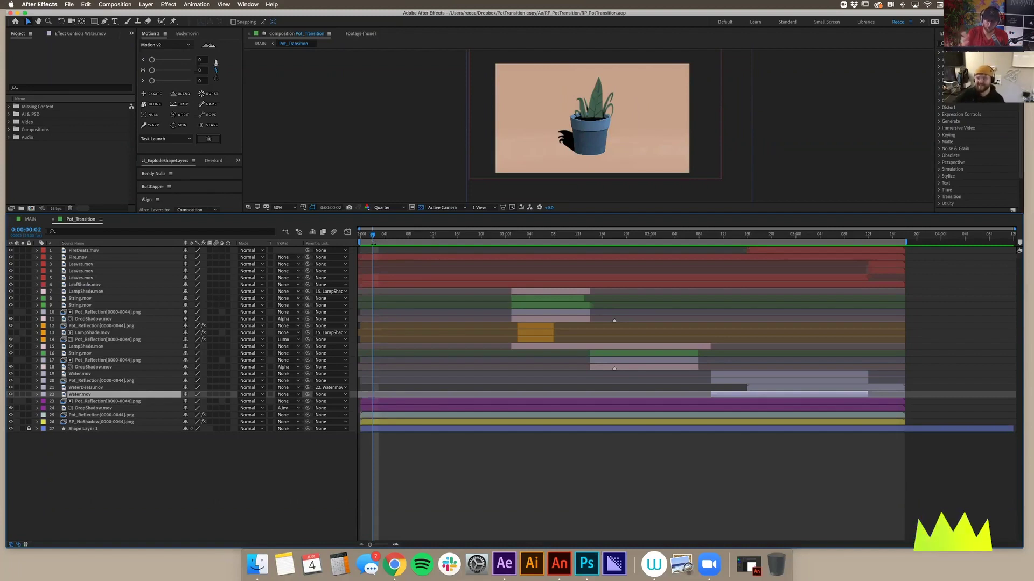
# Step: Enlarge the composition preview, then bring Chrome's qbsound.com page to the front
pyautogui.moveTo(620, 9); pyautogui.dragTo(623, 9)
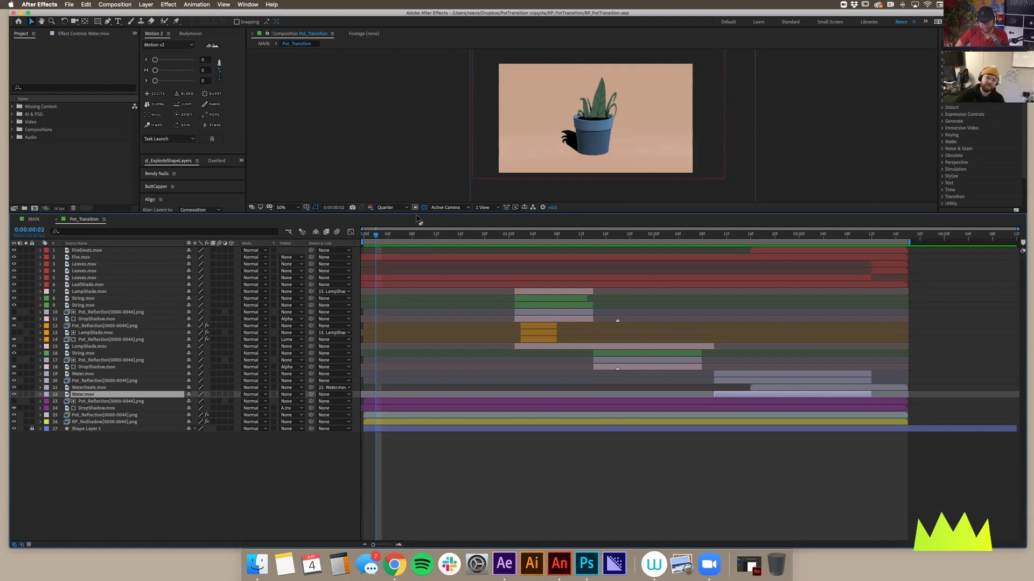
pyautogui.moveTo(603, 214); pyautogui.dragTo(607, 256)
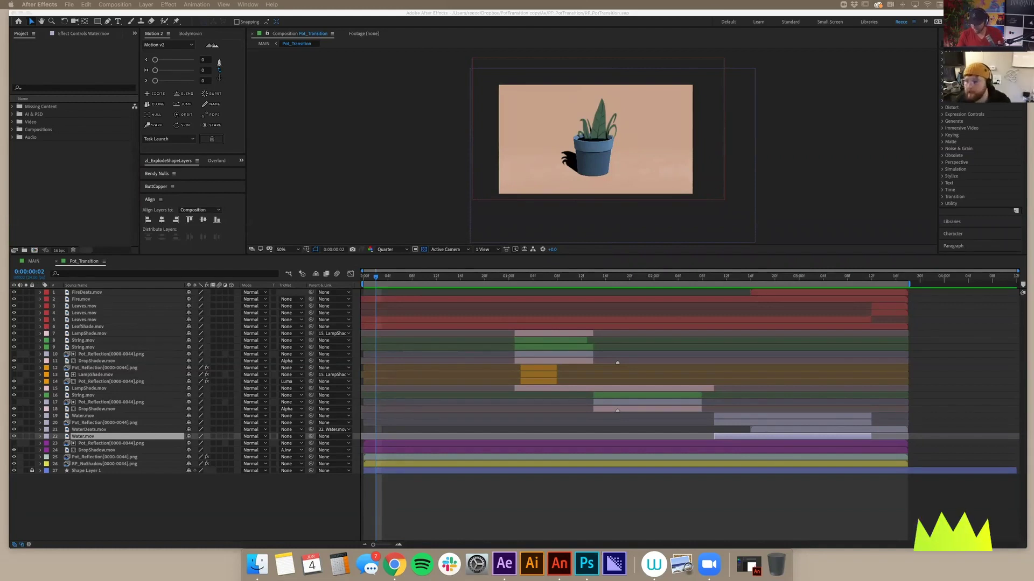
pyautogui.press('super+Tab')
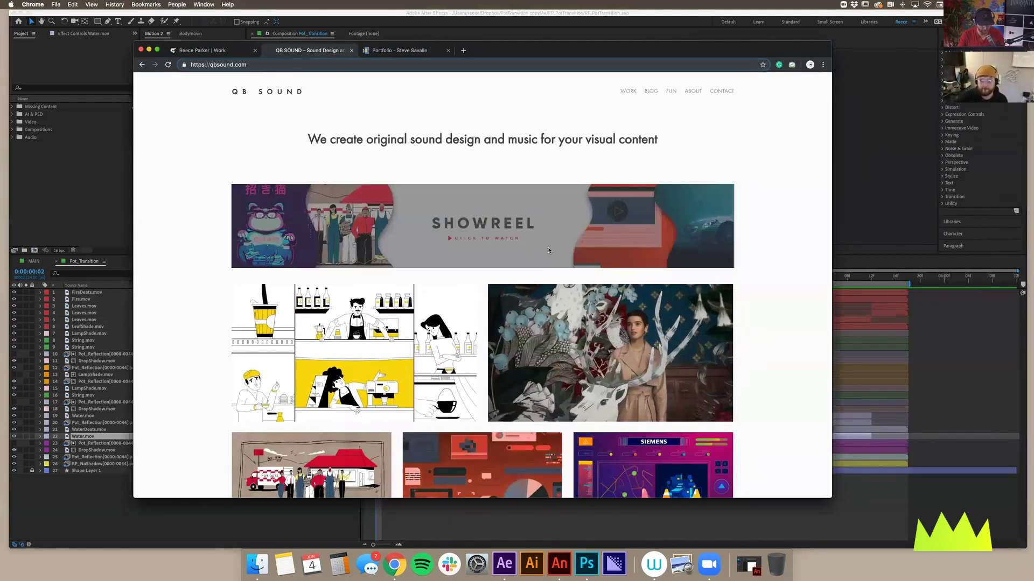
pyautogui.press('super+m')
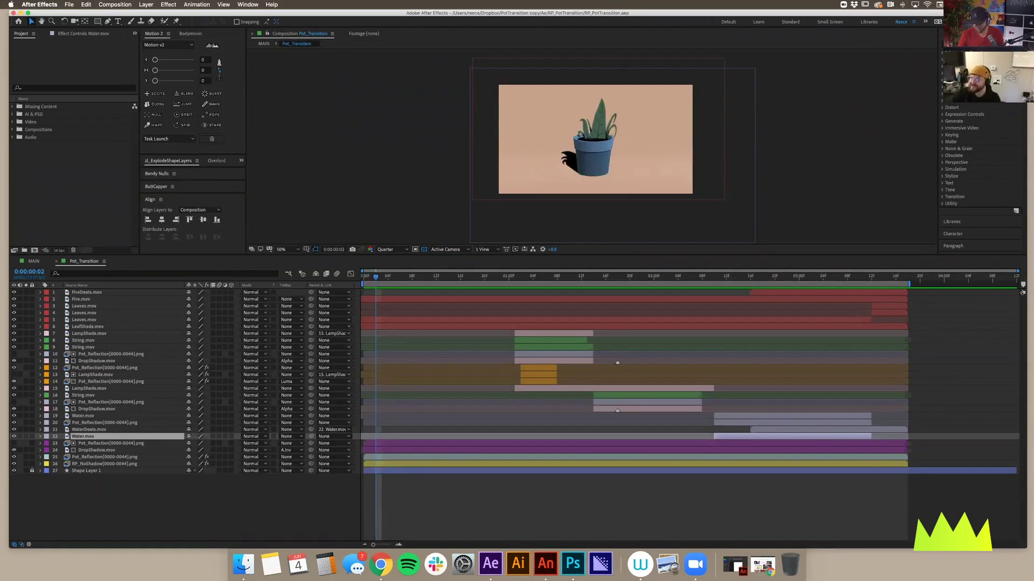